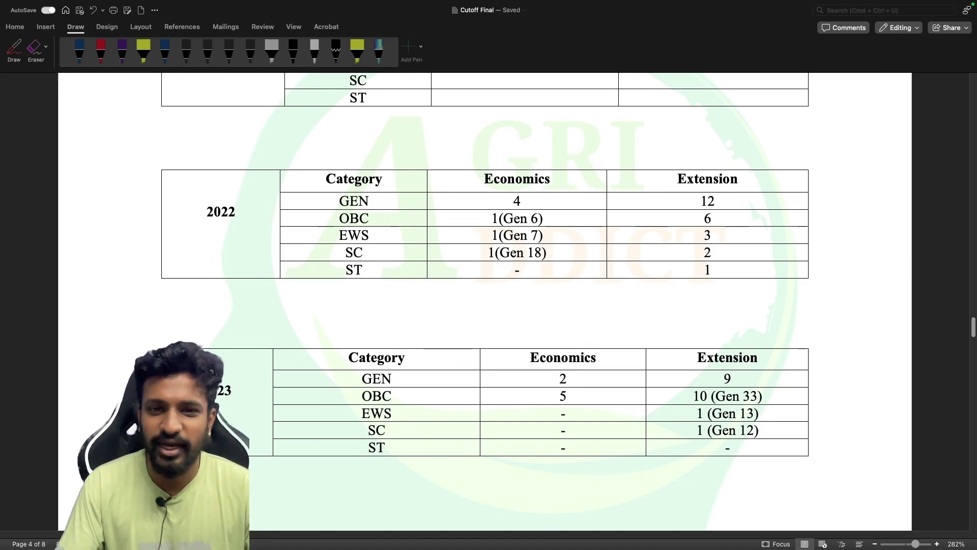
scroll(667, 267, "up", 2)
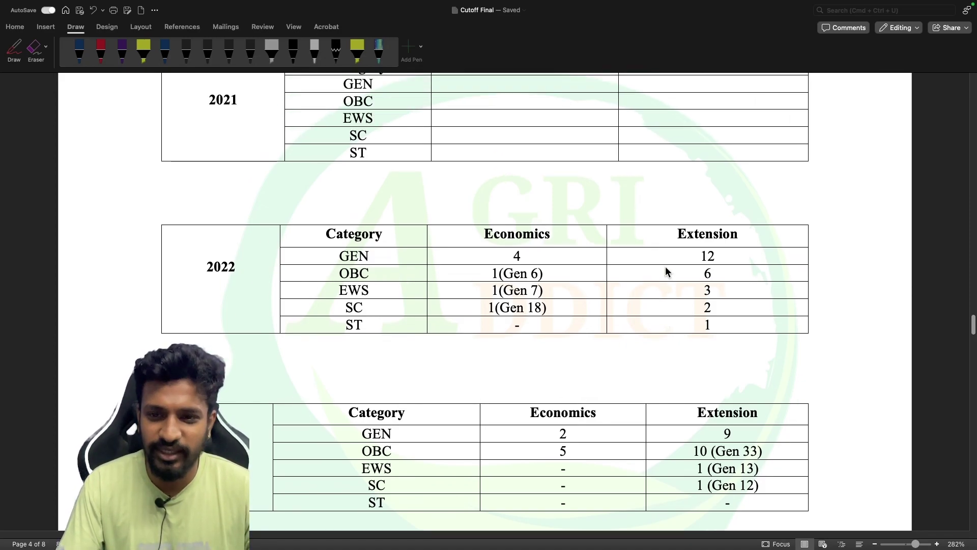
scroll(667, 264, "up", 1)
scroll(675, 256, "up", 4)
scroll(682, 249, "up", 1)
scroll(684, 253, "up", 1)
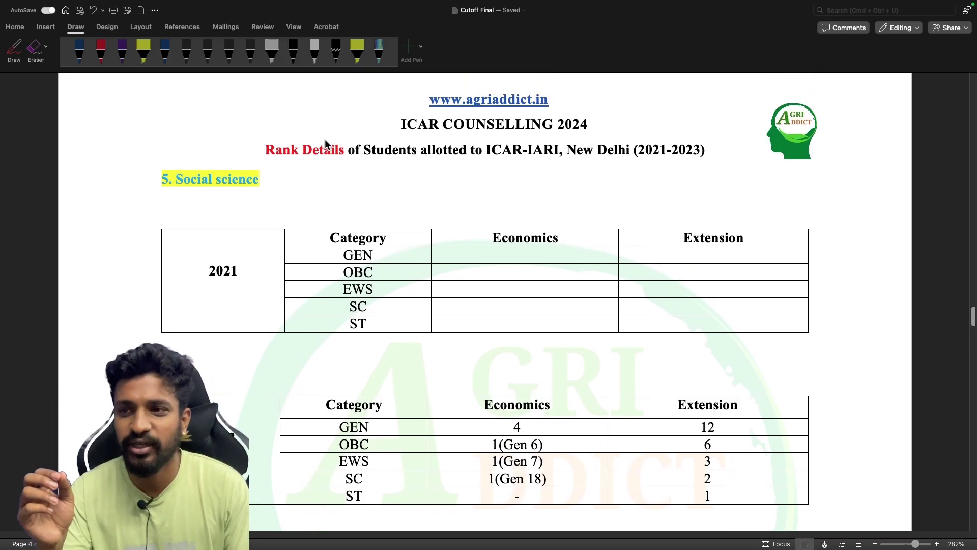
Step: In red pen, underline 'Social science' and 'ICAR-IARI, New Delhi' and circle-cross 2021
left_click(101, 51)
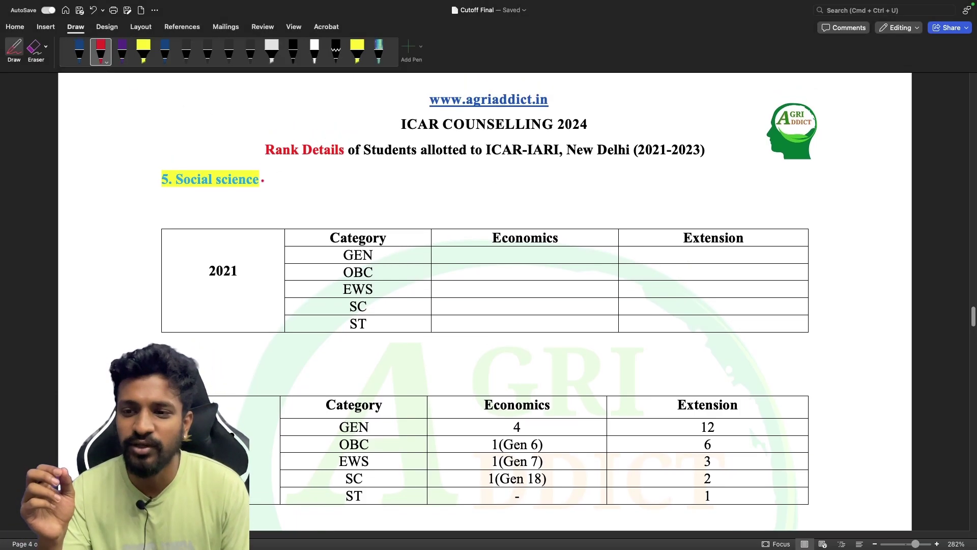
left_click_drag(257, 181, 294, 175)
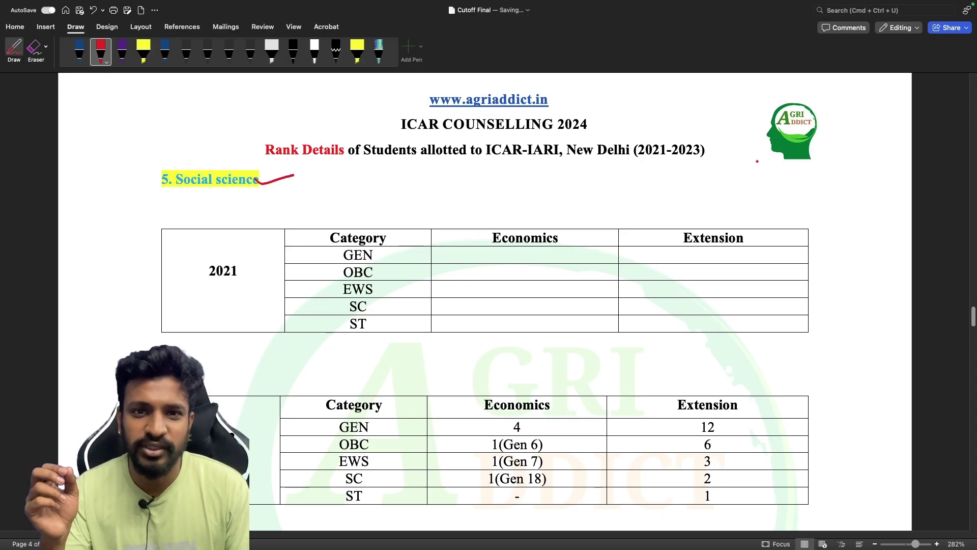
left_click_drag(478, 160, 611, 161)
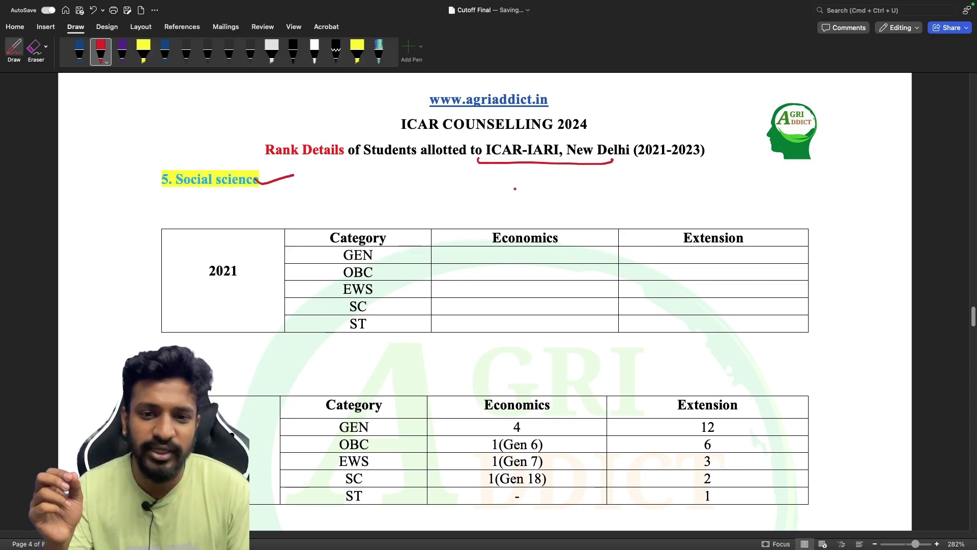
mouse_move(223, 258)
left_mouse_down()
mouse_move(206, 289)
mouse_move(244, 279)
left_mouse_up()
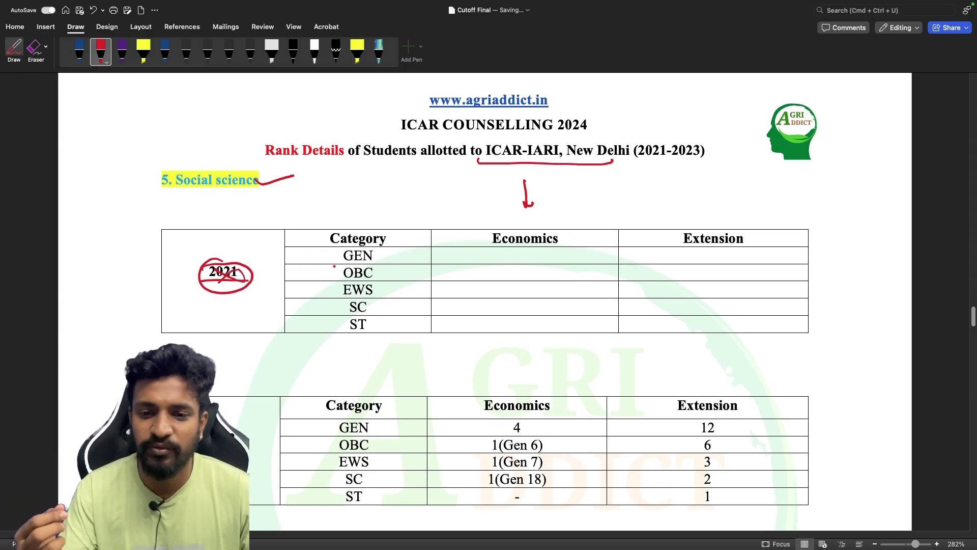
scroll(506, 410, "down", 1)
scroll(652, 308, "down", 2)
scroll(652, 307, "down", 1)
scroll(657, 308, "down", 5)
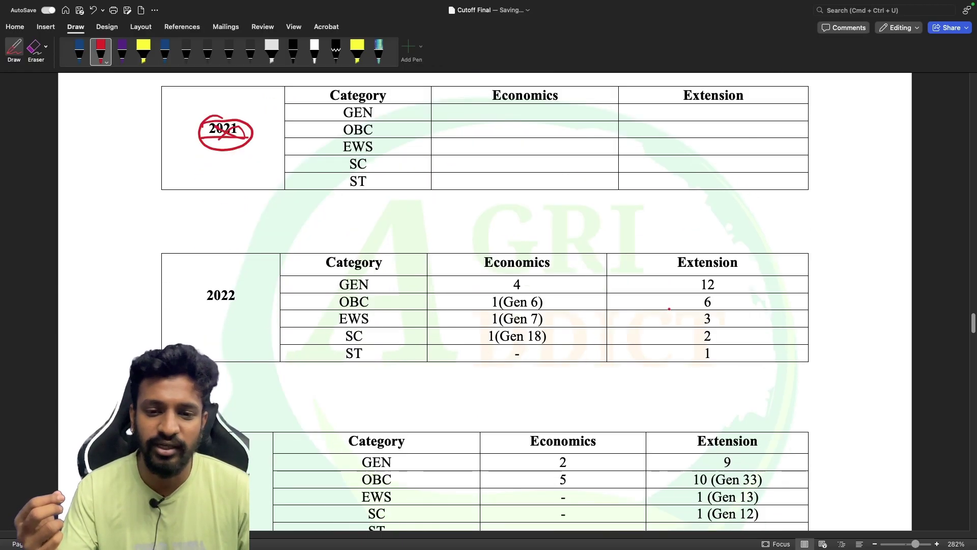
scroll(668, 309, "down", 5)
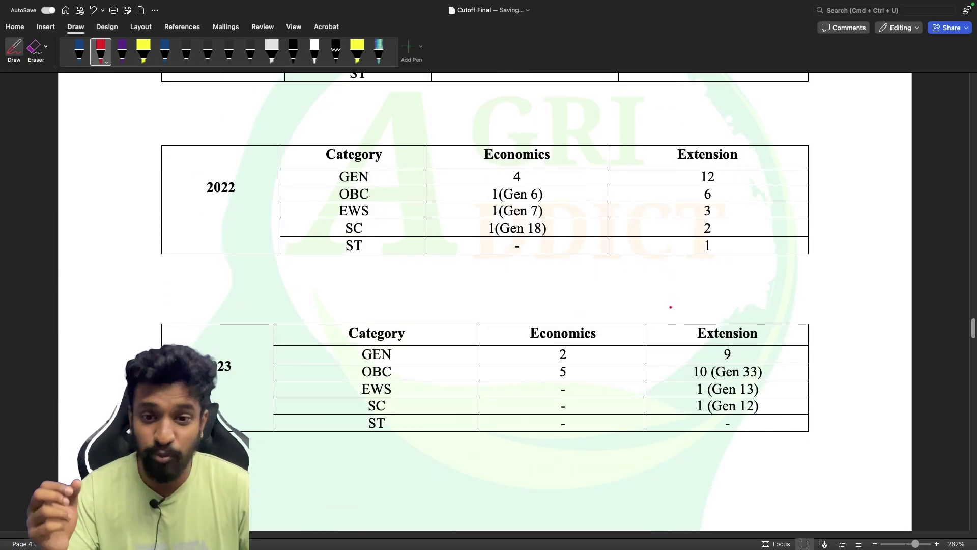
Step: Tick the Economics and Extension headers, box GEN Extension 12, and mark OBC's 1(Gen 6) and 6
left_click_drag(566, 157, 600, 151)
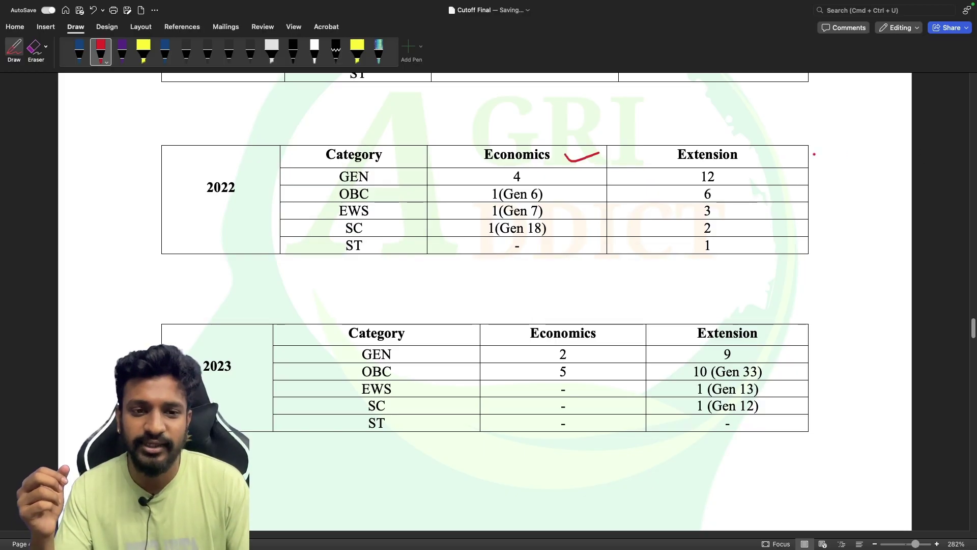
left_click_drag(752, 158, 802, 151)
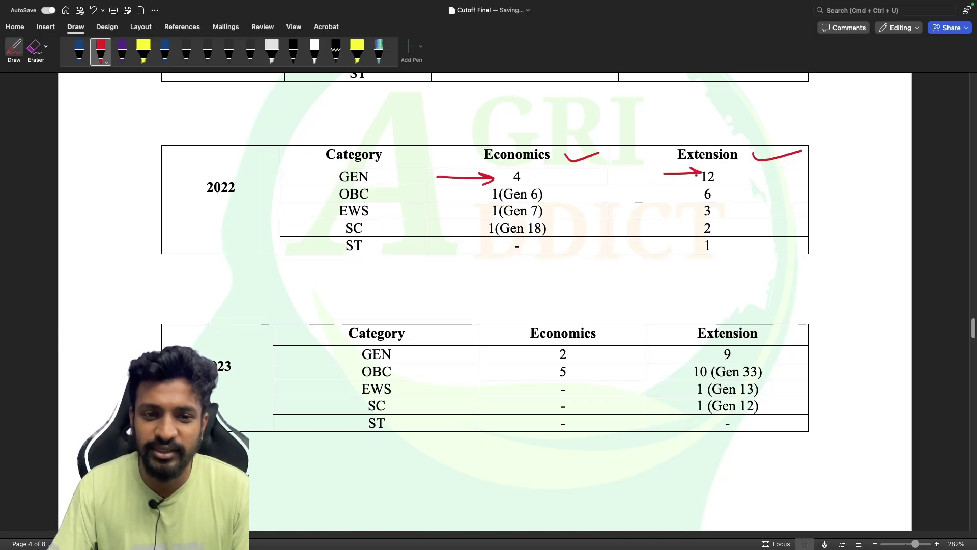
left_click_drag(729, 172, 696, 185)
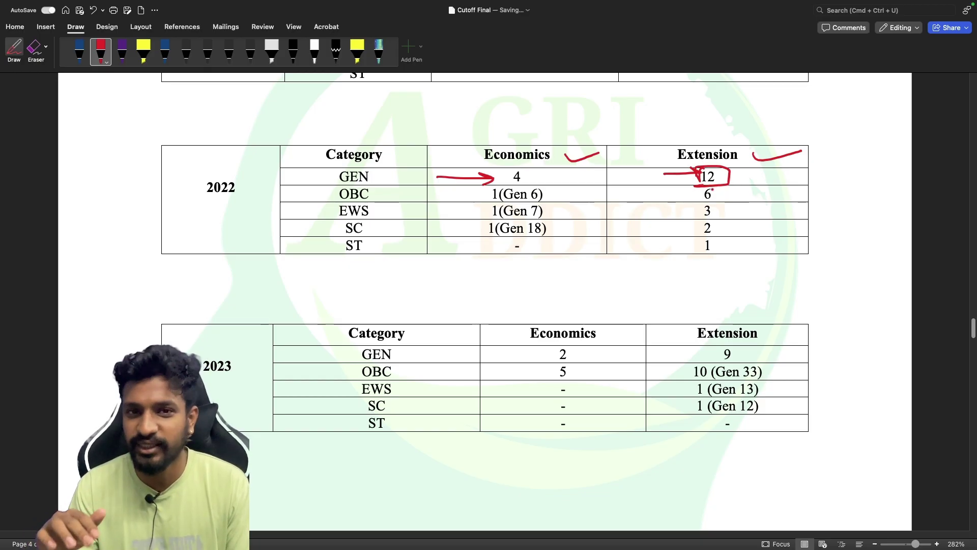
left_click_drag(408, 199, 556, 190)
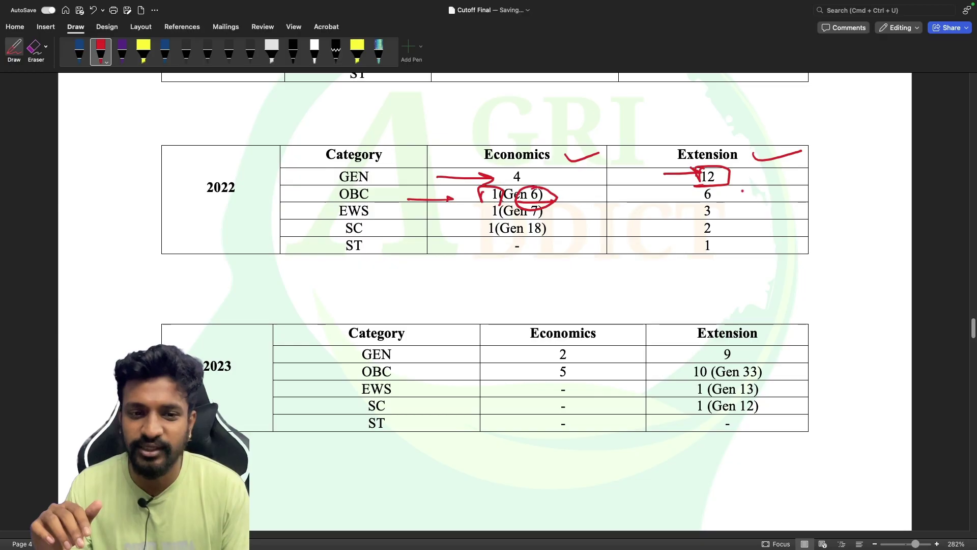
left_click_drag(715, 198, 704, 200)
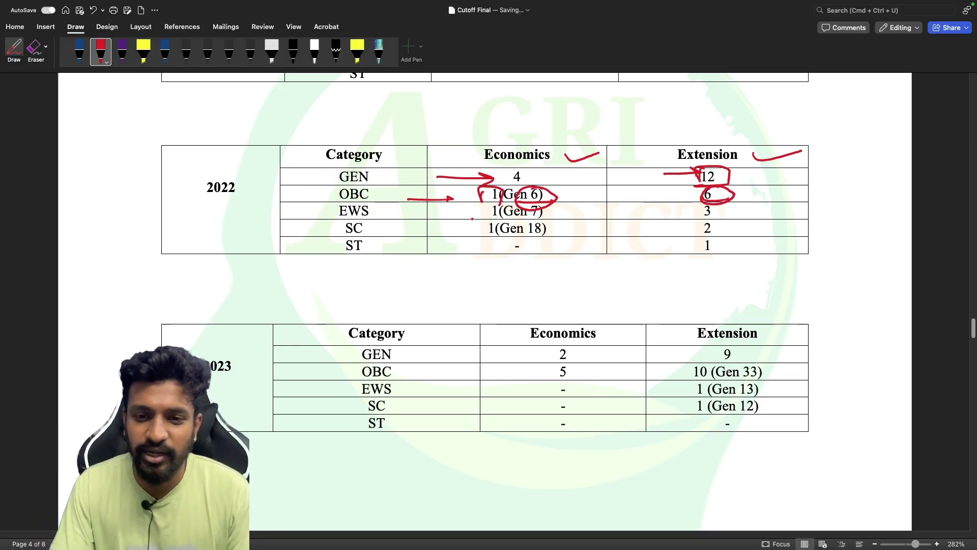
Step: Circle EWS 1(Gen 7), SC (Gen 18) and SC Extension 2, and box ST Extension 1
left_click_drag(497, 205, 553, 218)
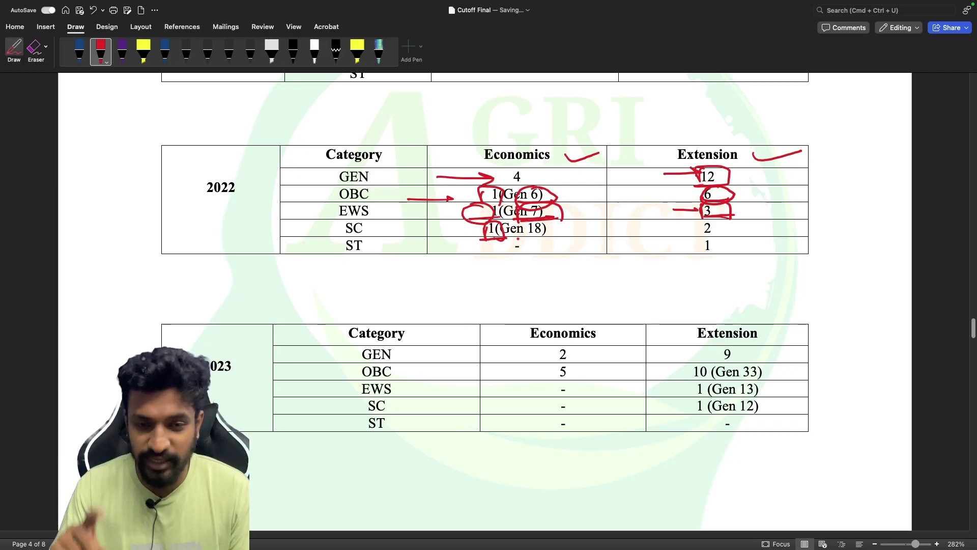
mouse_move(526, 240)
left_mouse_down()
mouse_move(548, 239)
mouse_move(535, 221)
left_mouse_up()
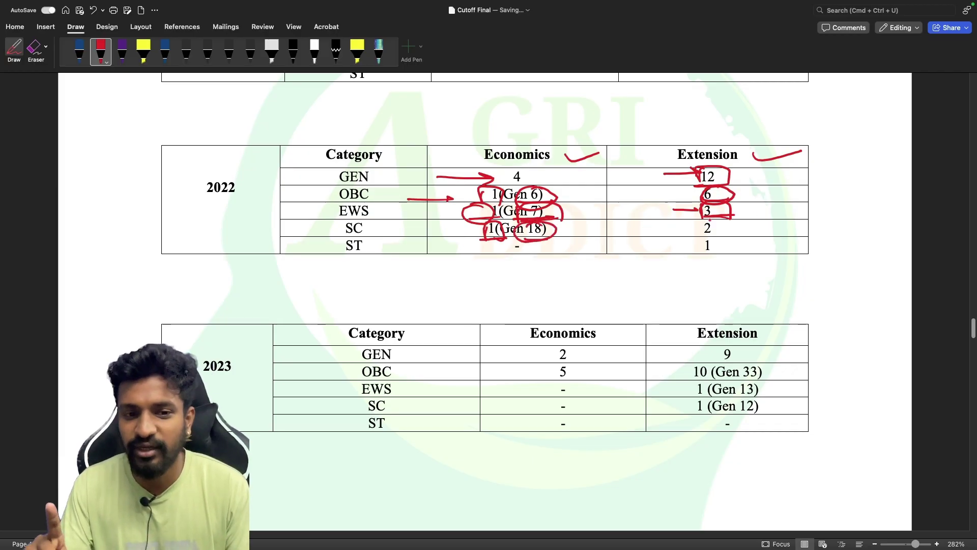
mouse_move(658, 226)
left_mouse_down()
mouse_move(732, 231)
mouse_move(724, 234)
left_mouse_up()
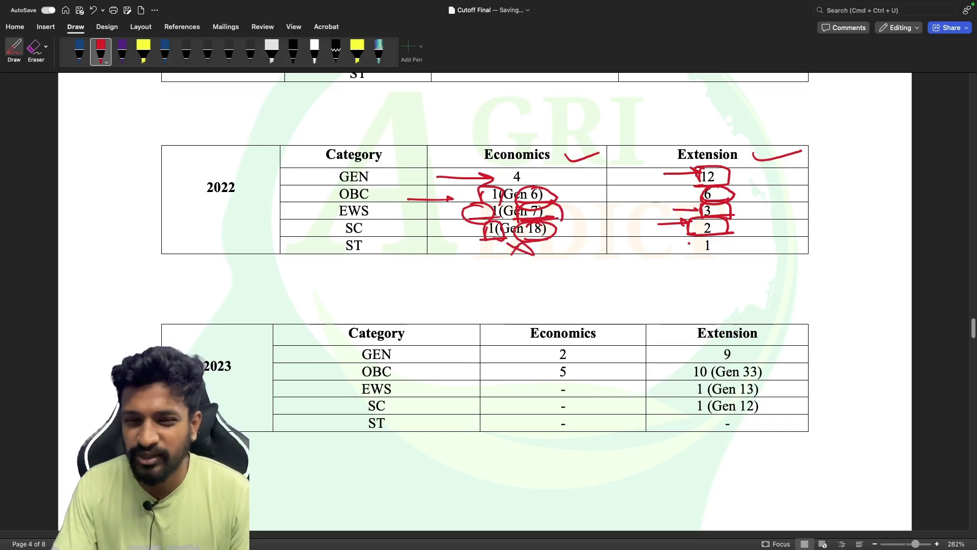
mouse_move(687, 239)
left_mouse_down()
mouse_move(727, 256)
mouse_move(731, 241)
left_mouse_up()
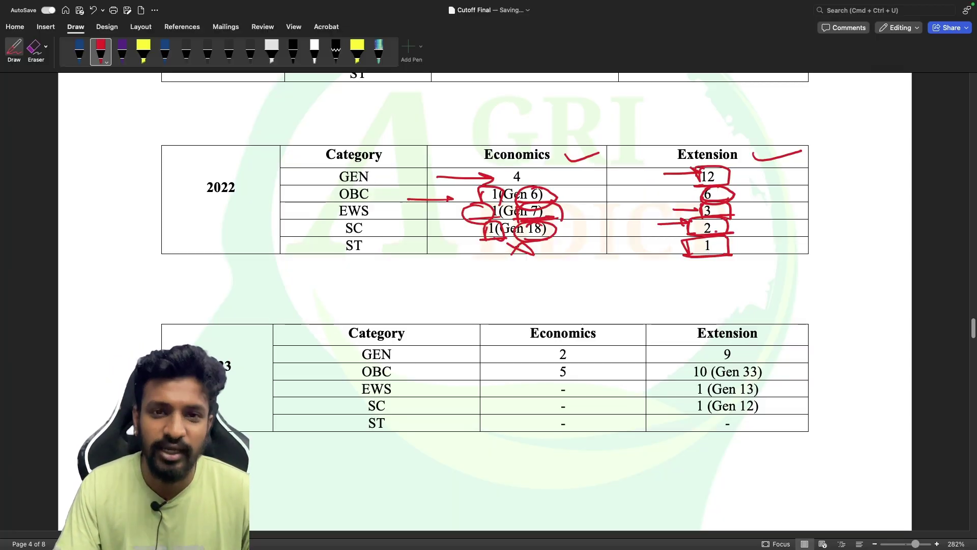
scroll(716, 228, "down", 2)
scroll(716, 228, "down", 1)
scroll(712, 242, "up", 2)
scroll(680, 316, "down", 1)
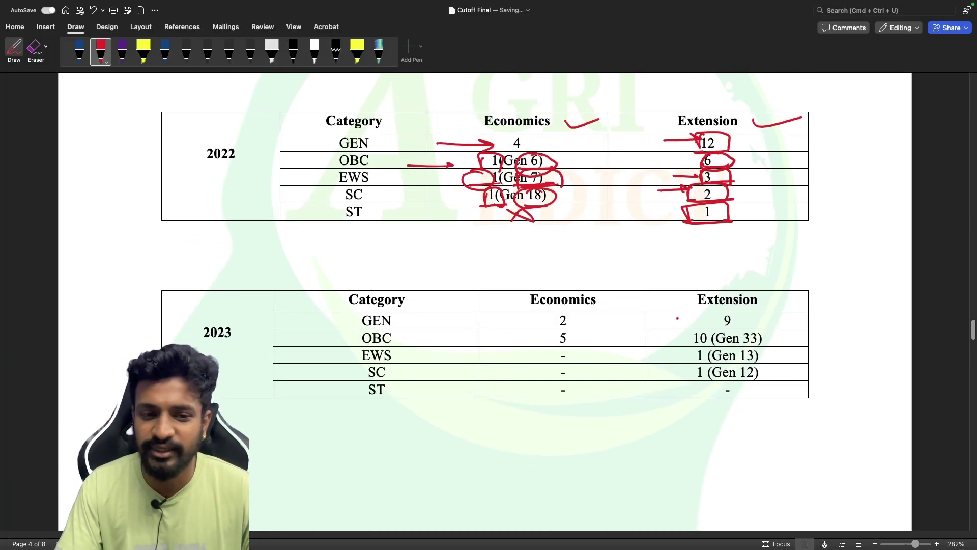
scroll(679, 321, "down", 1)
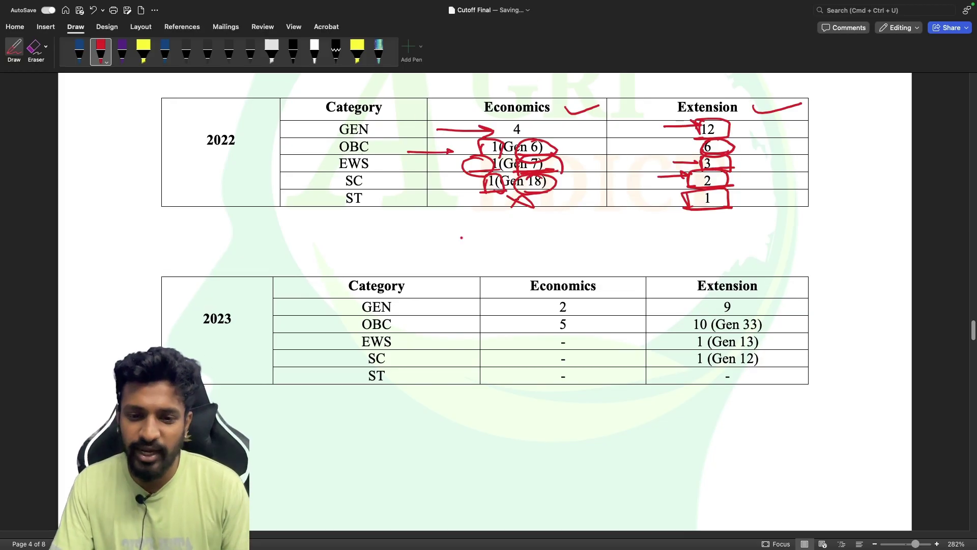
Step: Mark 2023 GEN rank, box 9, circle OBC 5, cross EWS dash, circle Gen 13 and 12
left_click_drag(457, 312, 520, 311)
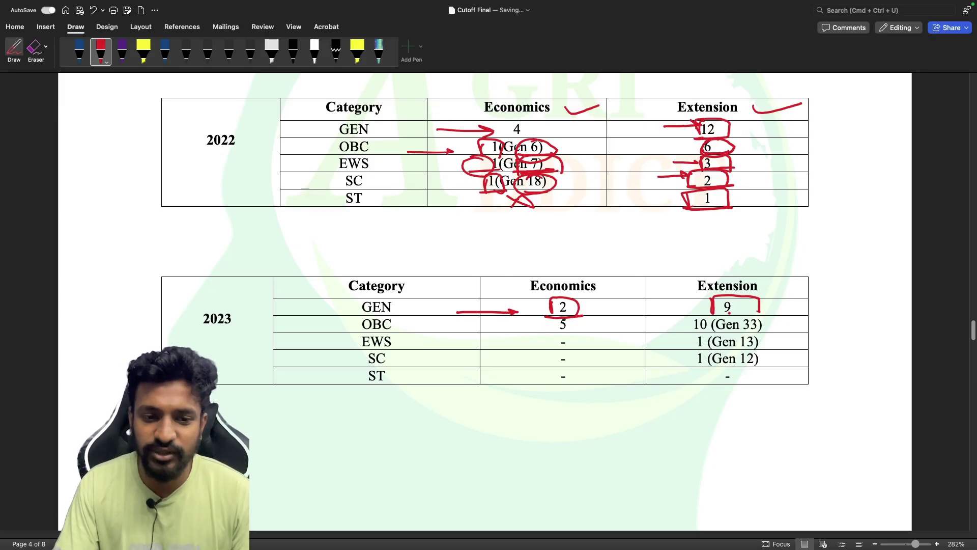
left_click_drag(712, 313, 764, 313)
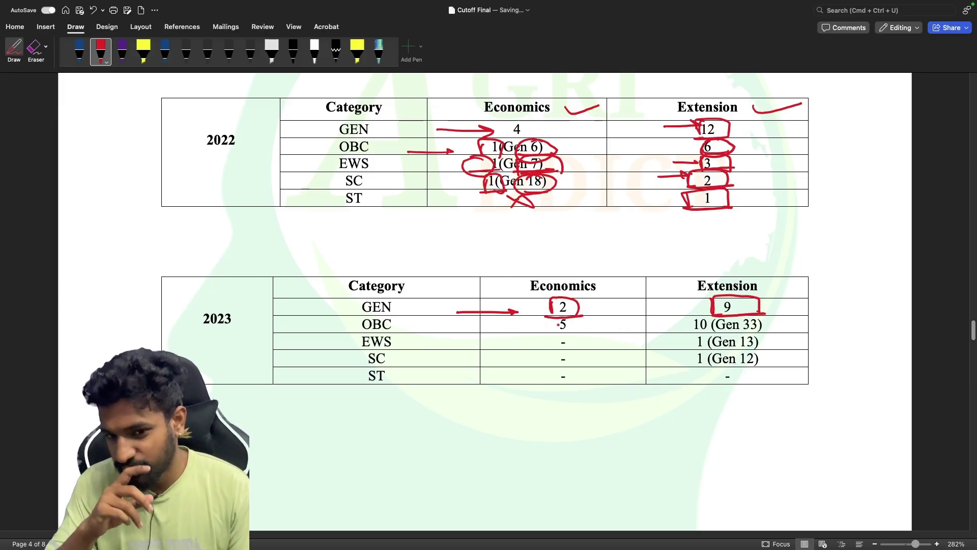
left_click_drag(555, 319, 616, 333)
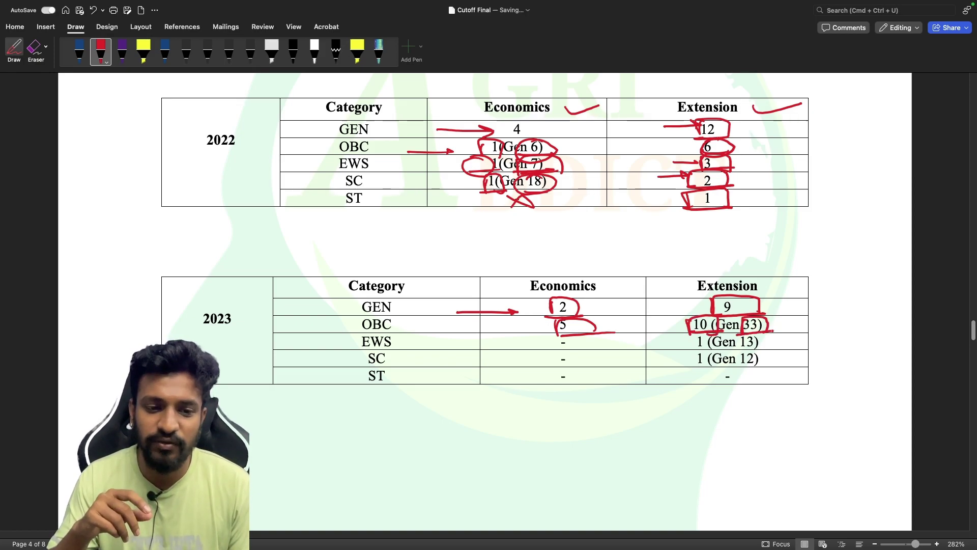
mouse_move(530, 345)
left_mouse_down()
mouse_move(548, 341)
mouse_move(565, 379)
left_mouse_up()
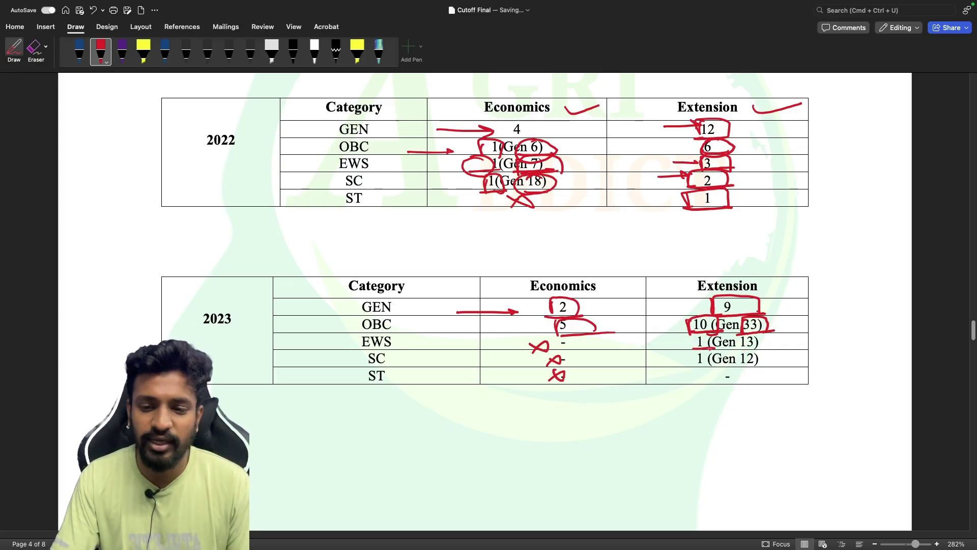
left_click_drag(738, 353, 732, 339)
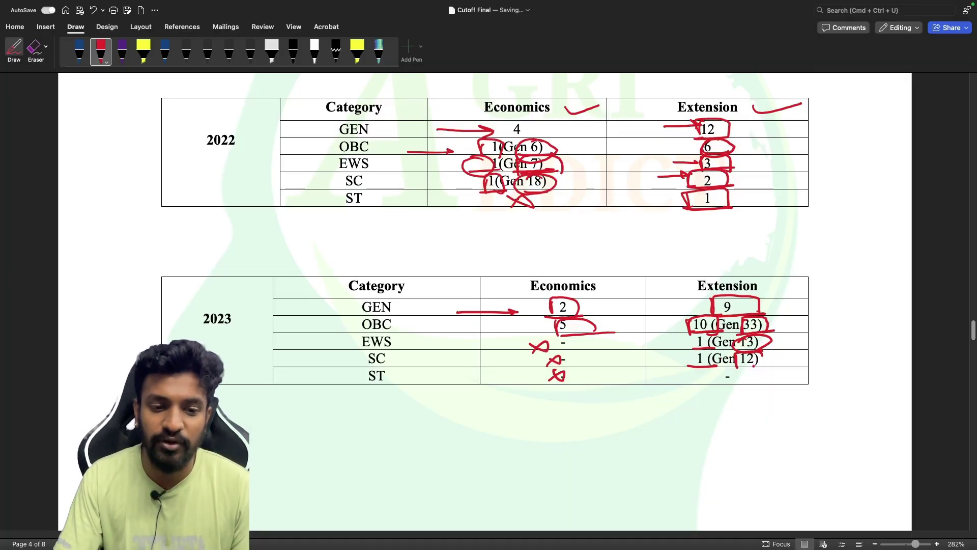
left_click_drag(737, 357, 775, 365)
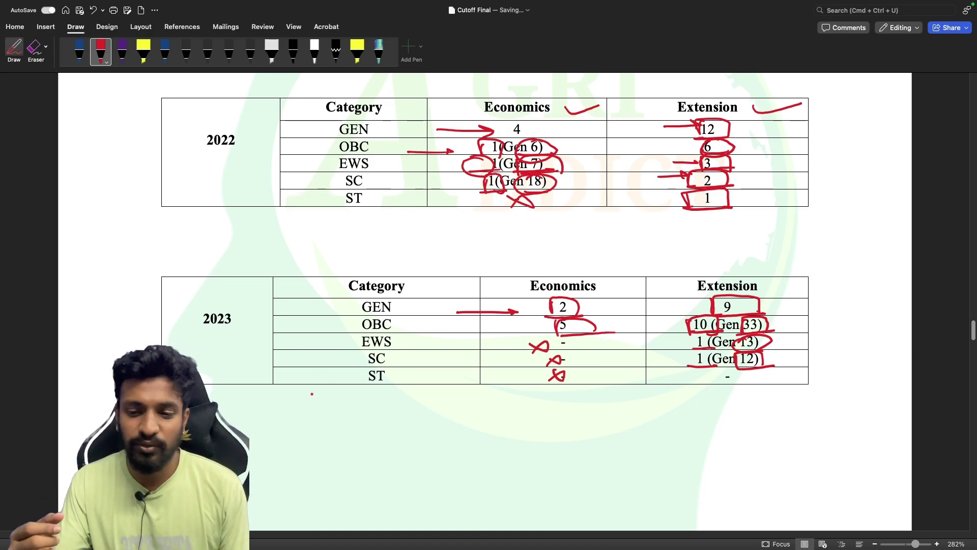
Step: Below the 2023 table, draw a red arrow, then a boxed handwritten note, then another arrow
left_click_drag(298, 408, 400, 400)
left_click_drag(336, 420, 403, 419)
mouse_move(342, 403)
left_mouse_down()
mouse_move(404, 400)
mouse_move(338, 421)
left_mouse_up()
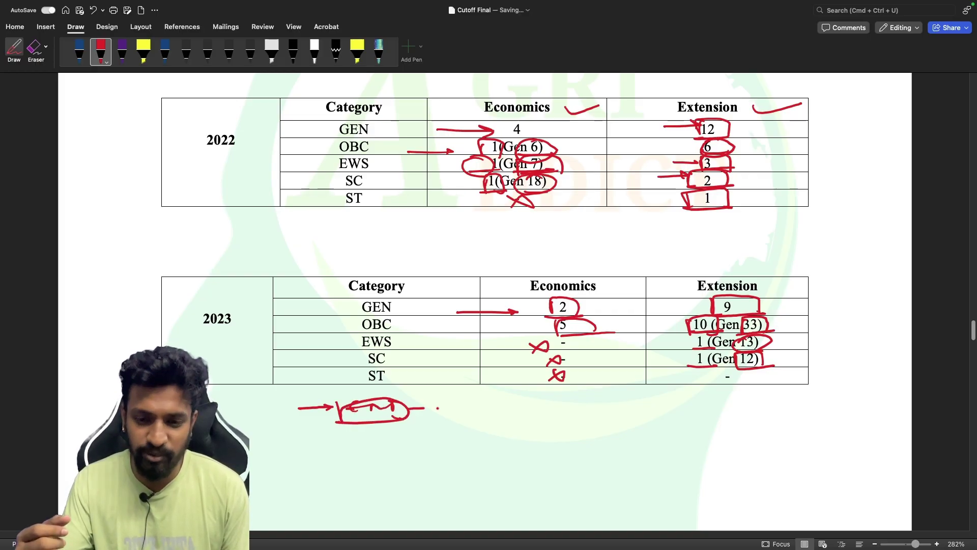
left_click_drag(413, 409, 440, 409)
left_click_drag(432, 405, 432, 414)
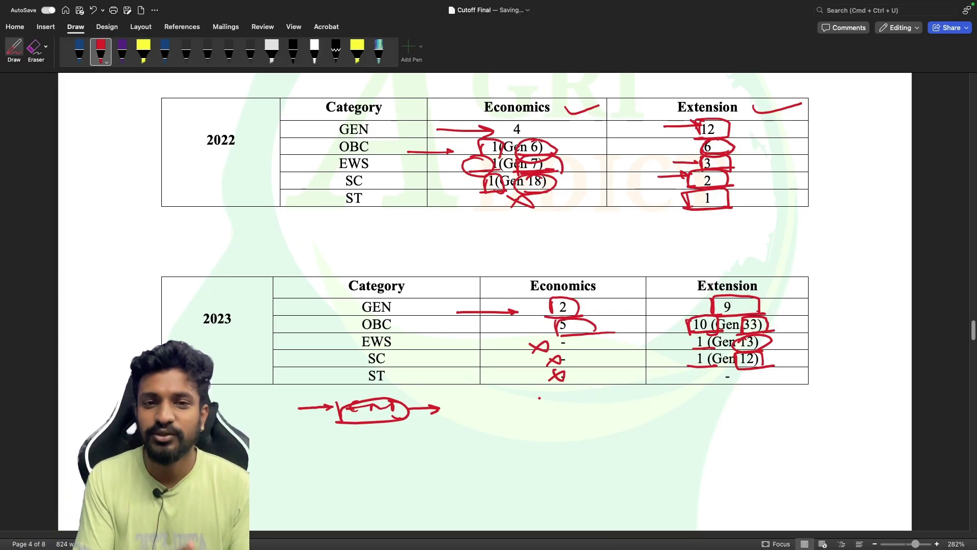